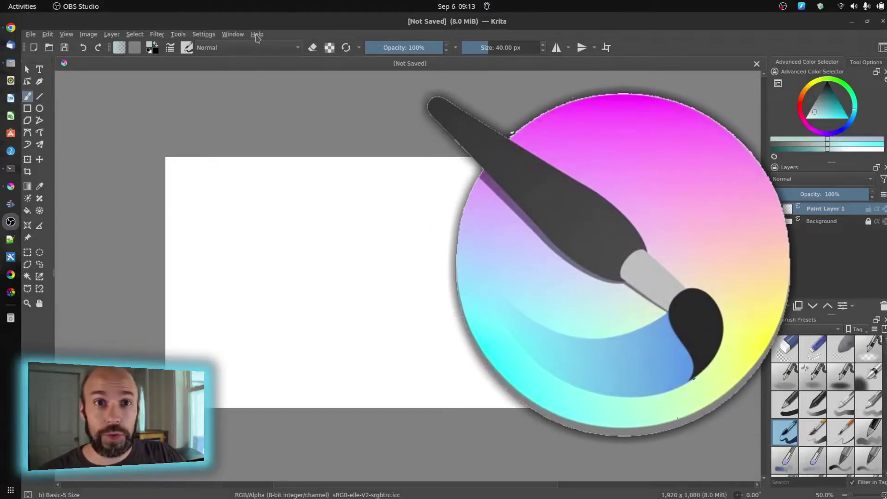
# - View Krita's version information from the Help menu, then close it
pyautogui.click(257, 34)
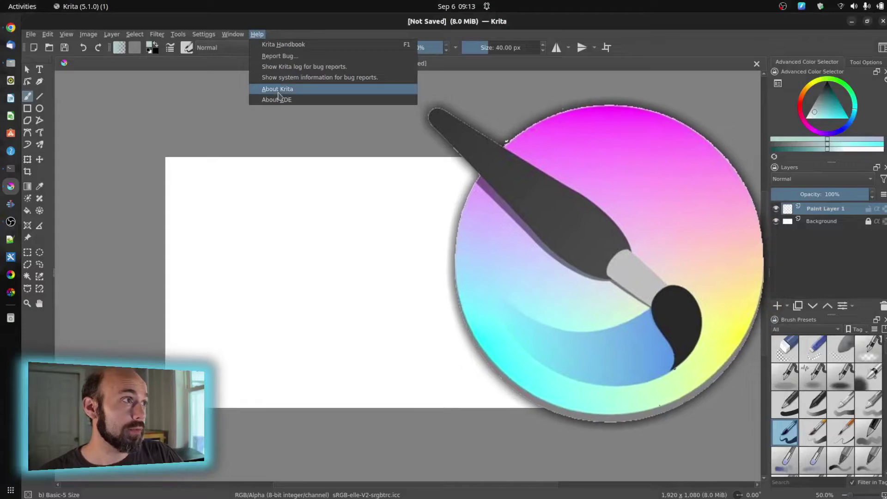
pyautogui.click(288, 102)
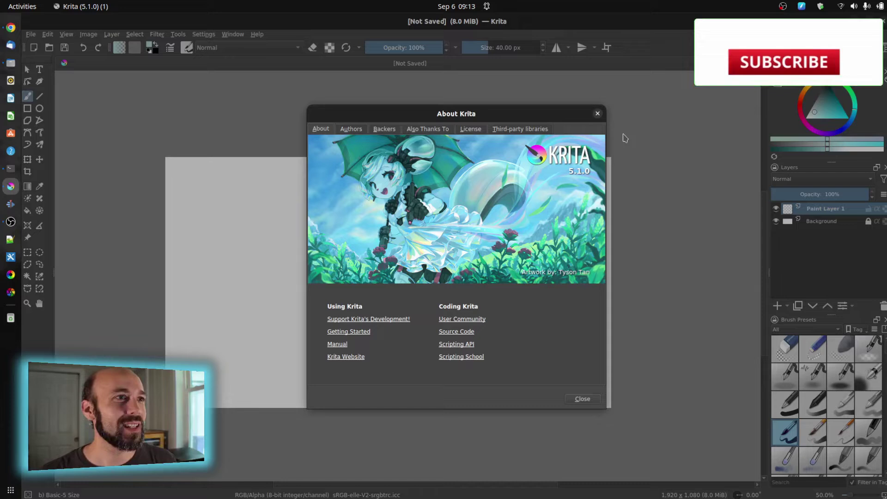
pyautogui.click(599, 113)
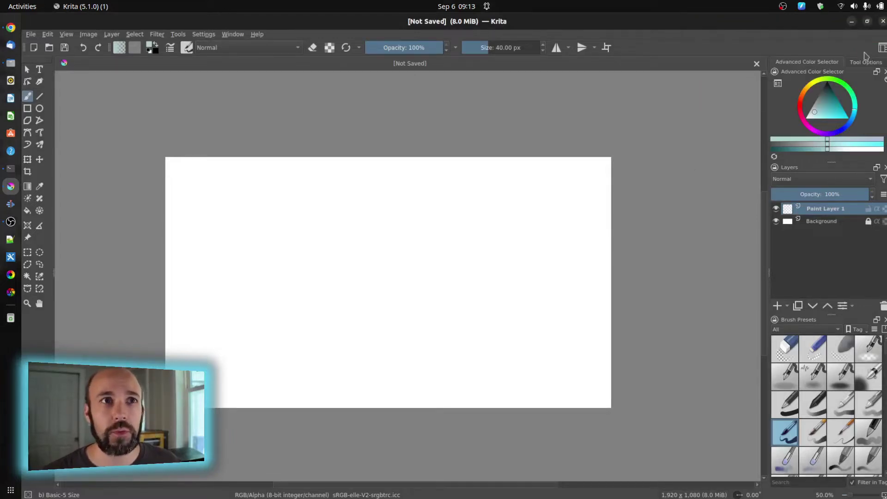
# - Try the Animation workspace, then return to the Default workspace
pyautogui.click(881, 48)
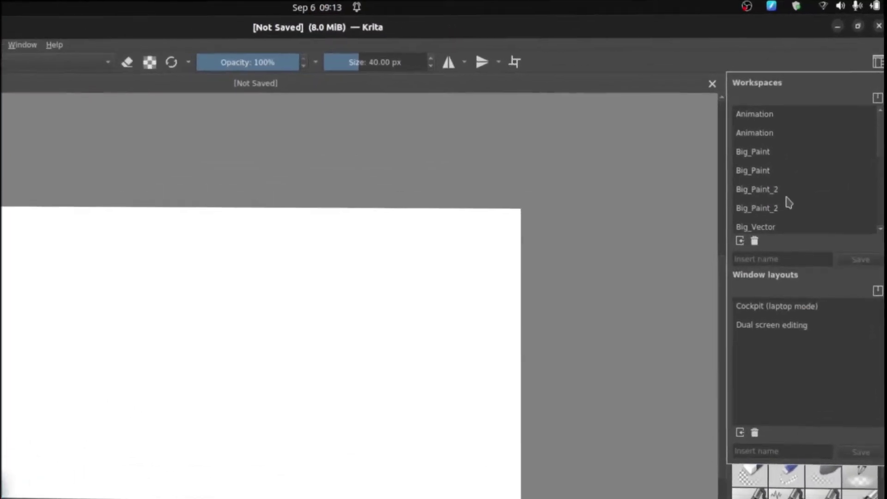
pyautogui.moveTo(780, 206)
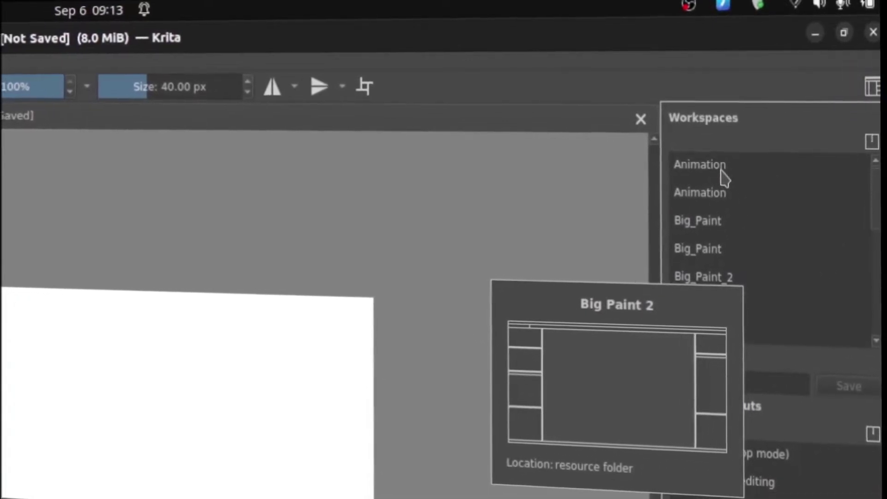
pyautogui.click(722, 171)
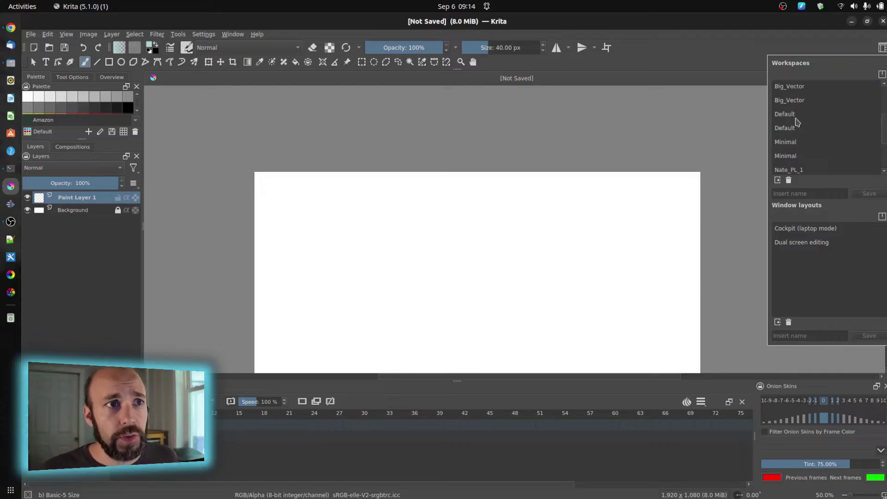
pyautogui.click(796, 116)
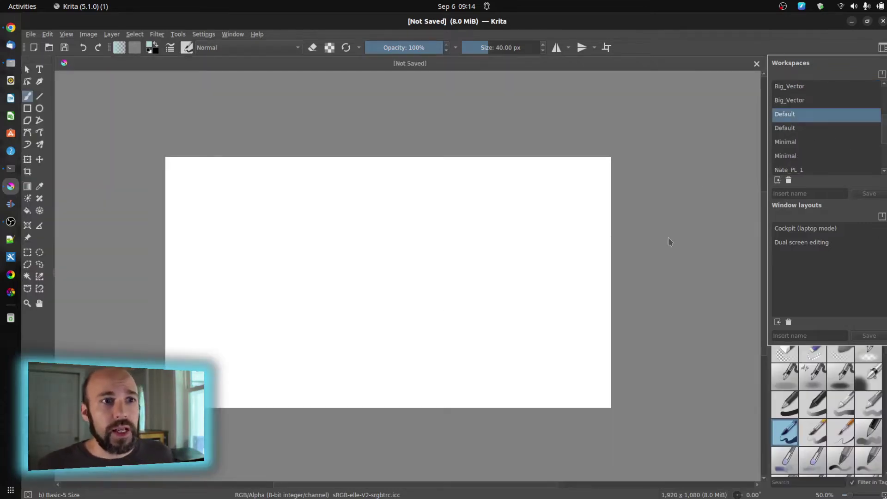
pyautogui.click(672, 133)
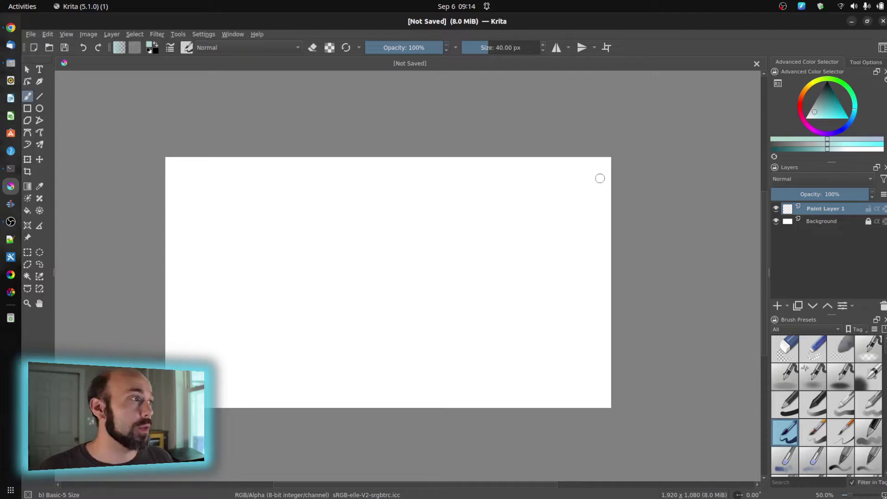
# - Enable the Snapshot Docker from Settings > Dockers
pyautogui.click(200, 34)
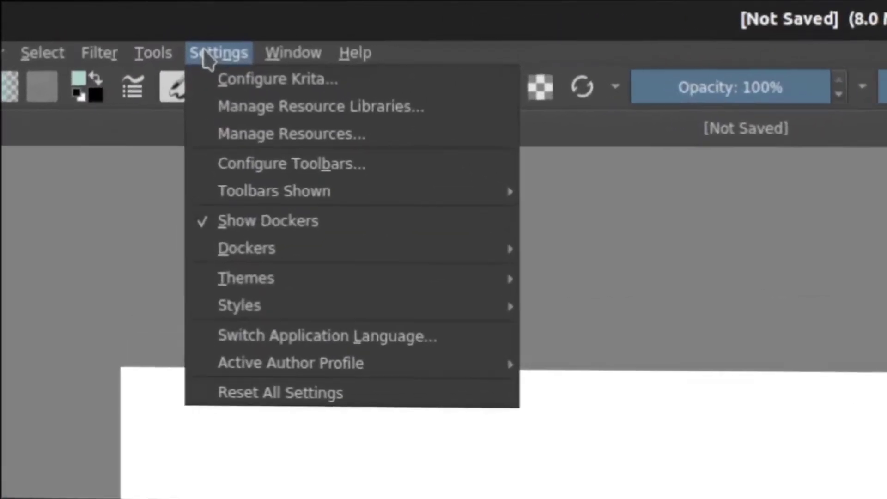
pyautogui.moveTo(293, 260)
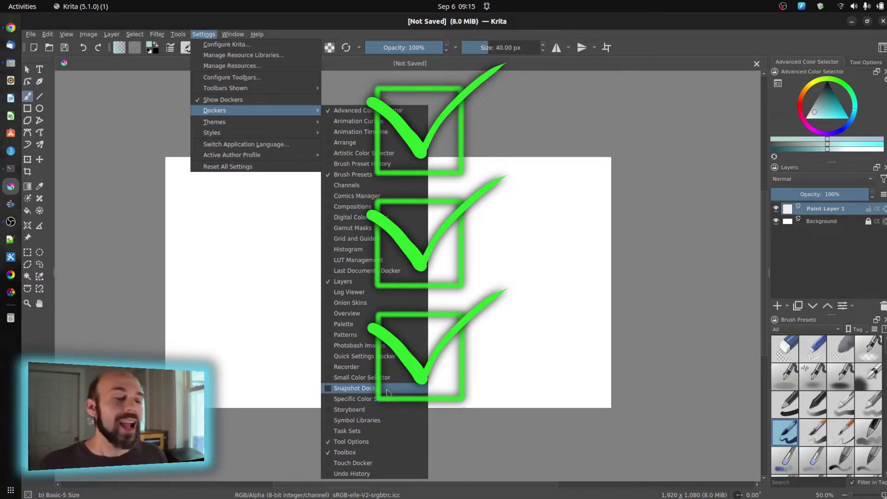
pyautogui.click(355, 388)
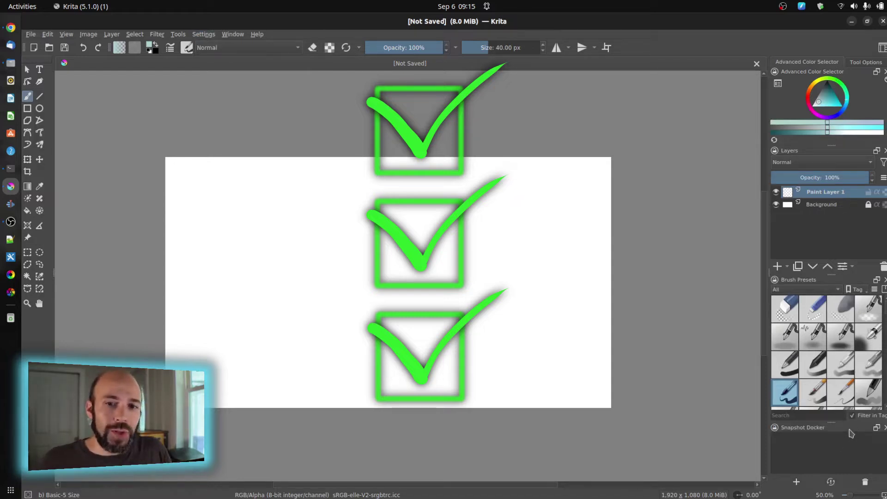
# - Dock the Snapshot docker above the Toolbox on the left and enlarge it
pyautogui.hotkey('ctrl', 'z')
pyautogui.hotkey('ctrl', 'z')
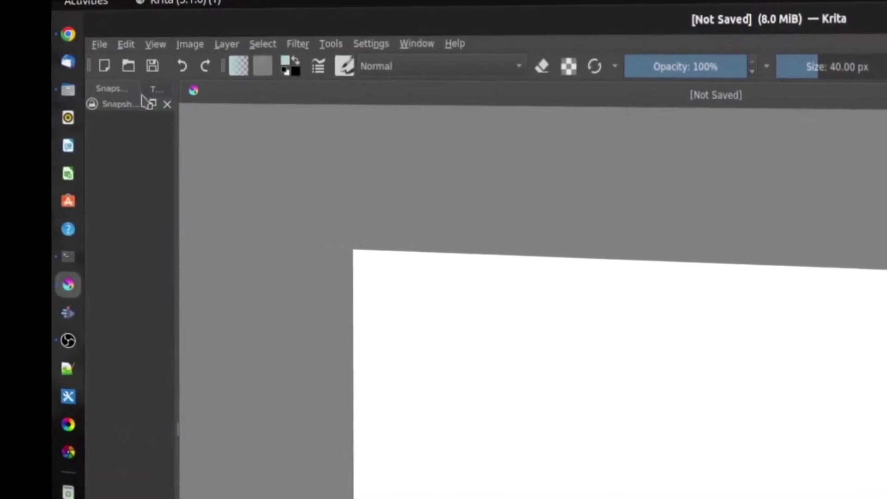
pyautogui.click(156, 88)
pyautogui.click(114, 90)
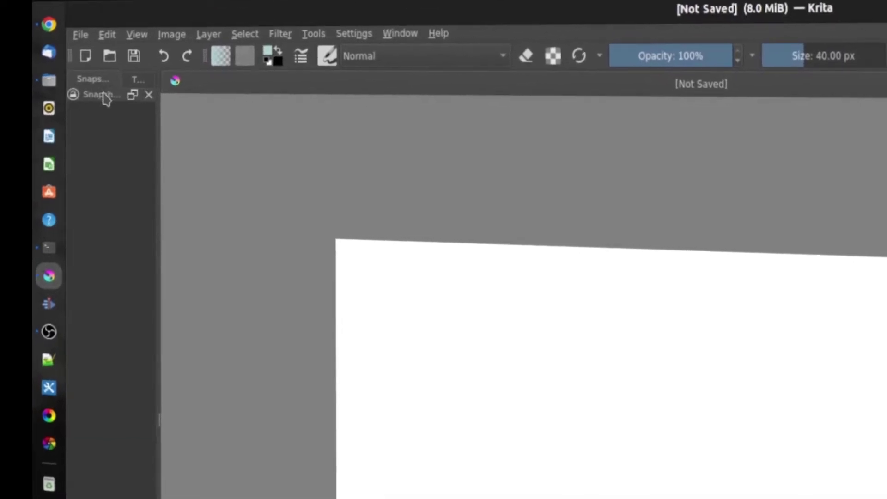
pyautogui.moveTo(87, 97); pyautogui.dragTo(118, 112)
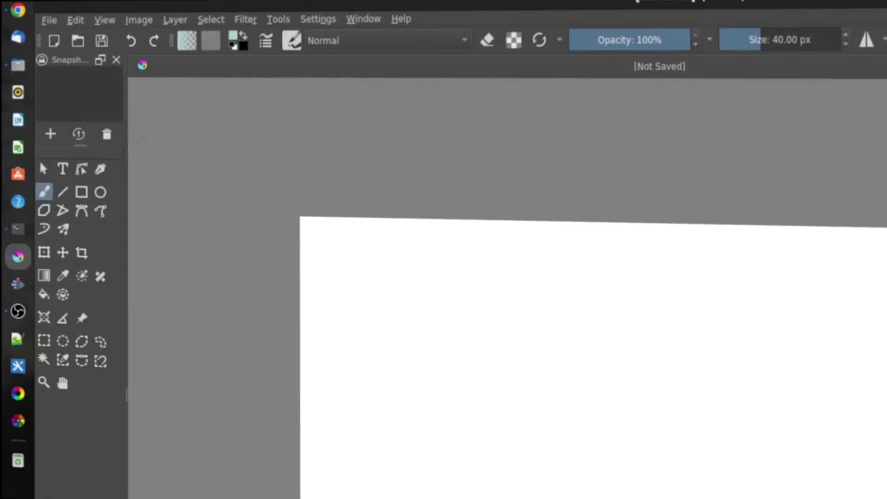
pyautogui.moveTo(76, 147); pyautogui.dragTo(74, 246)
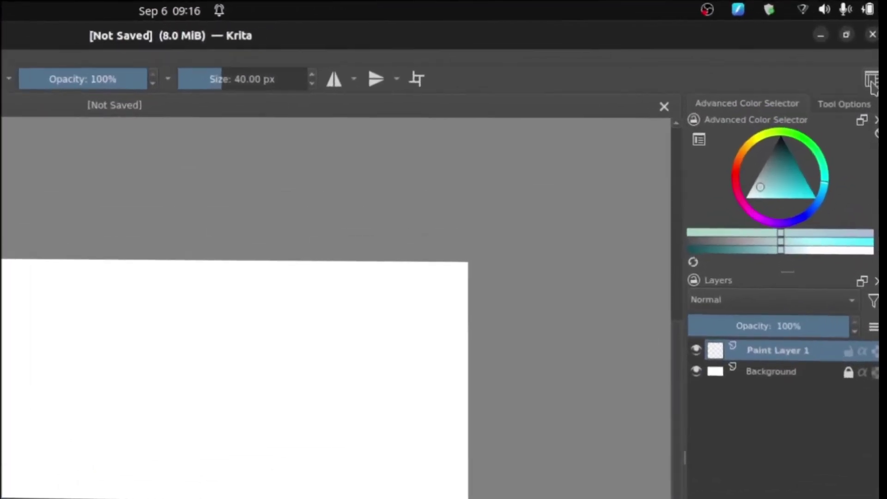
# - Save the current window layout as workspace 'Nate_PL_2' and close the workspace list
pyautogui.click(881, 50)
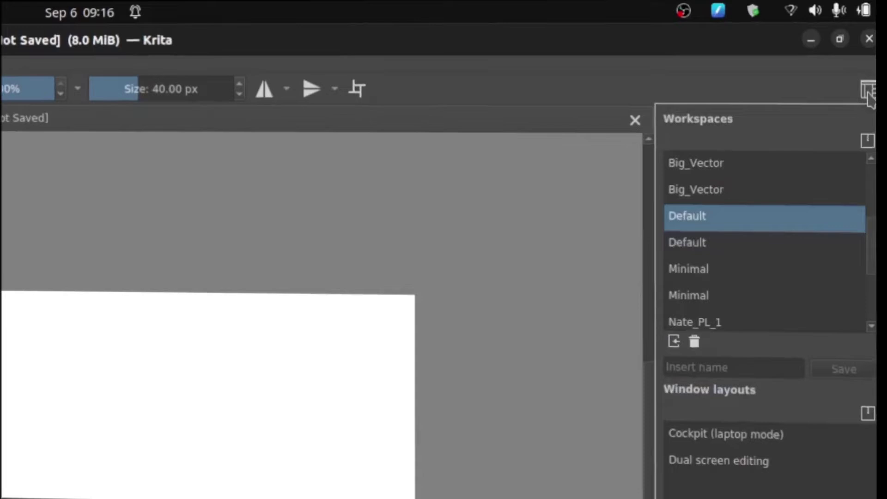
pyautogui.click(730, 368)
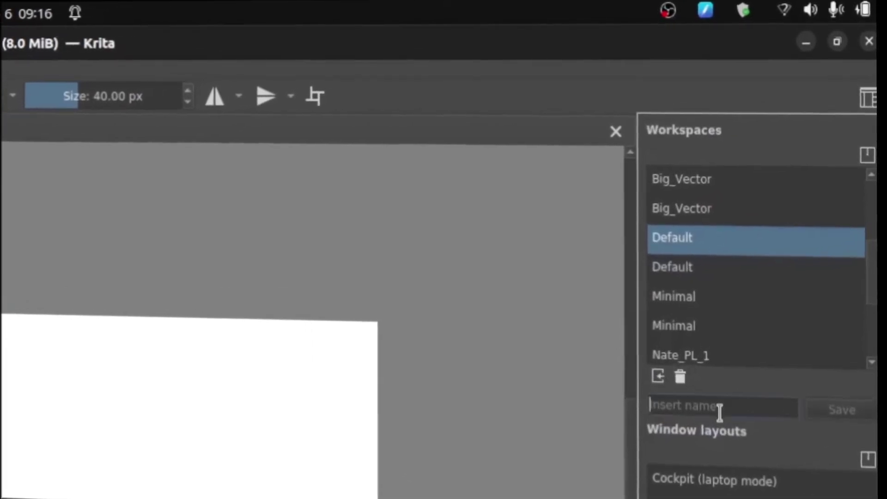
pyautogui.write('Nate')
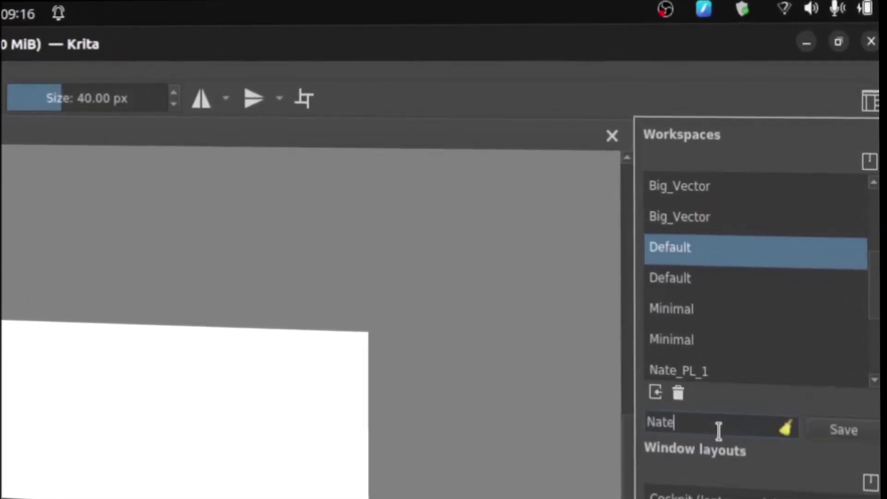
pyautogui.write('_PL_')
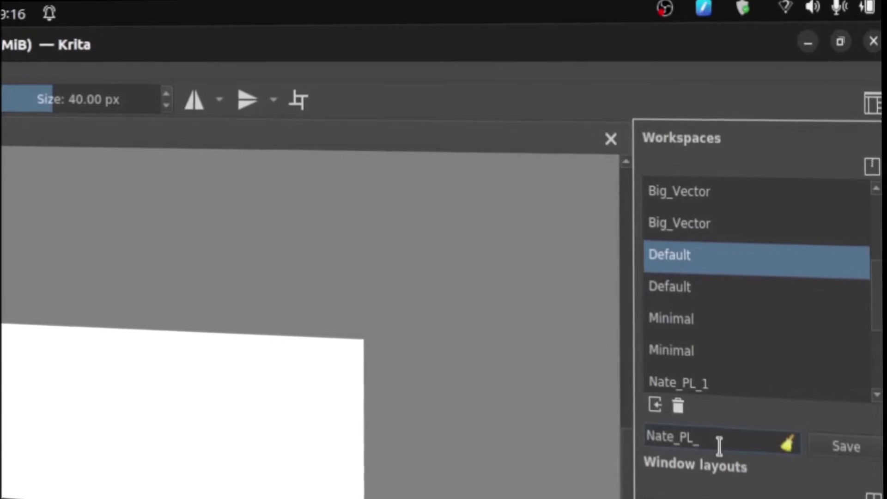
pyautogui.write('2')
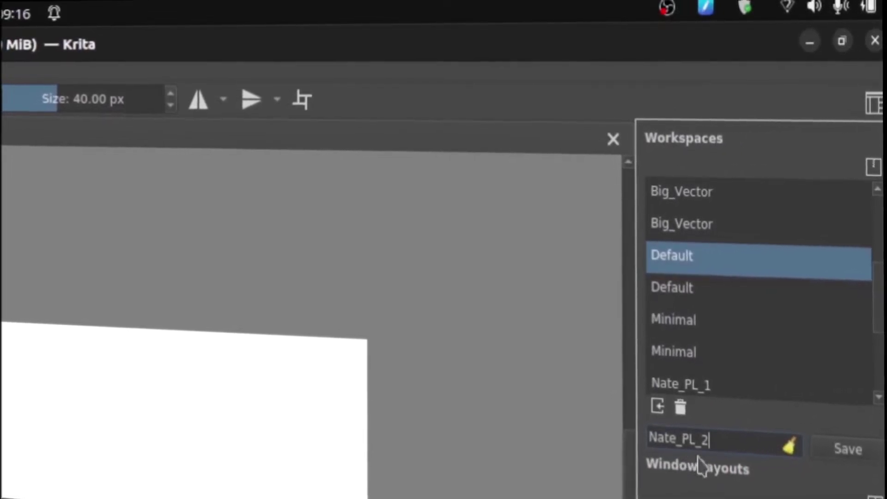
pyautogui.click(832, 443)
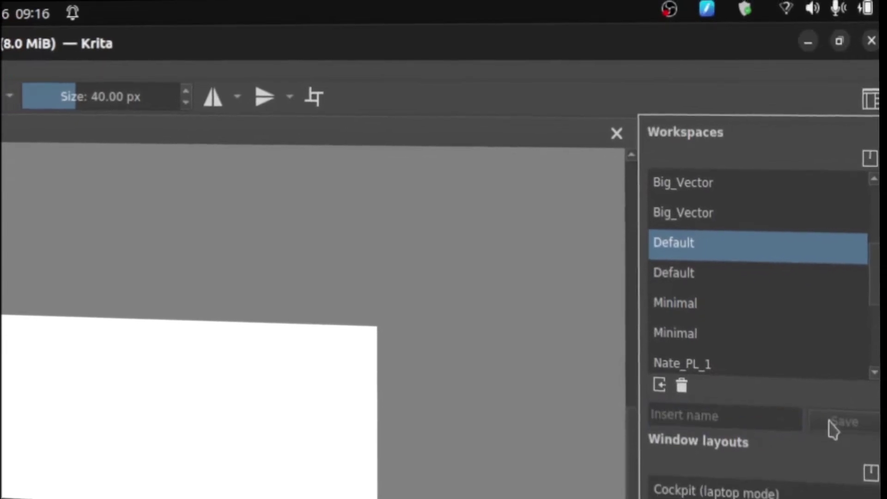
pyautogui.click(360, 471)
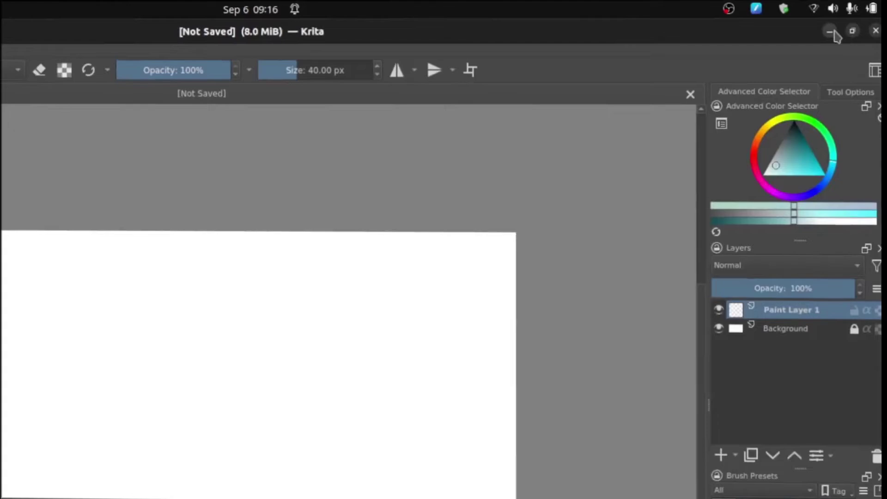
# - Restart Krita and create a new blank 1920×1080 document
pyautogui.click(839, 27)
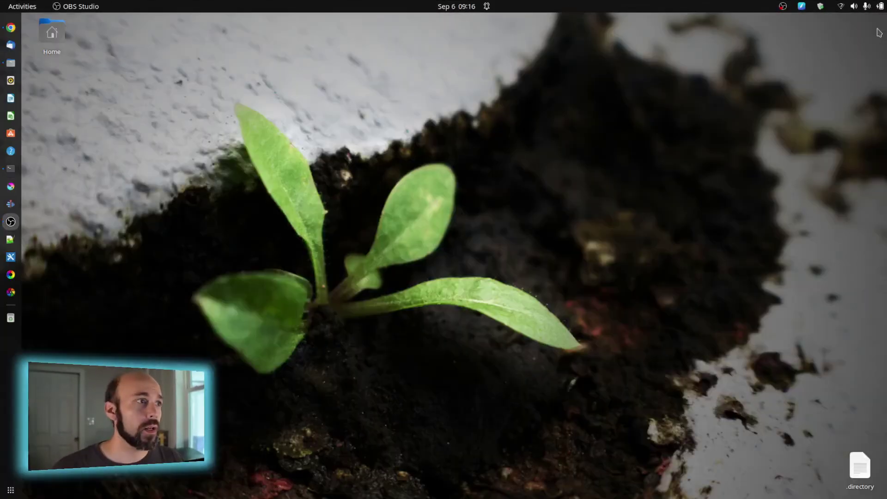
pyautogui.click(10, 187)
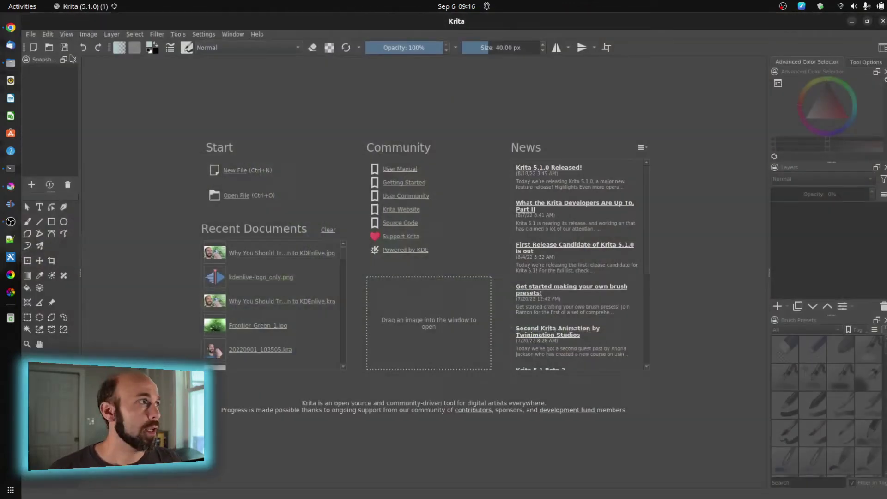
pyautogui.click(30, 34)
pyautogui.click(39, 44)
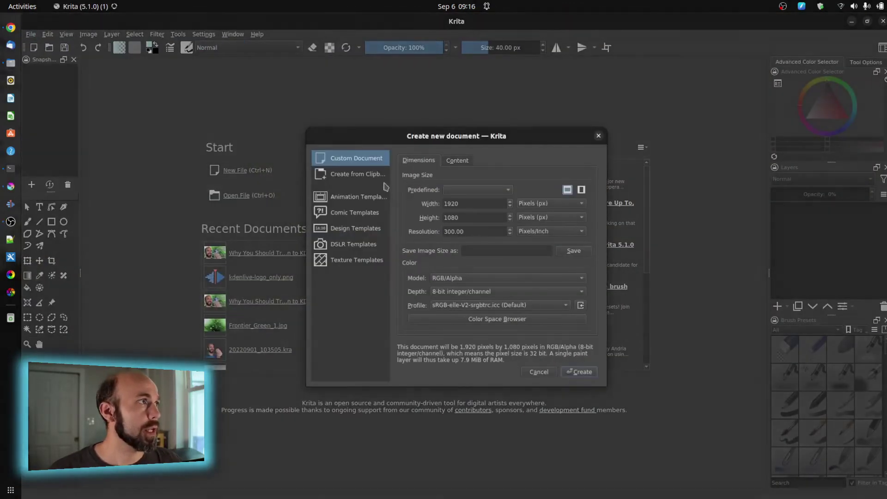
pyautogui.click(580, 372)
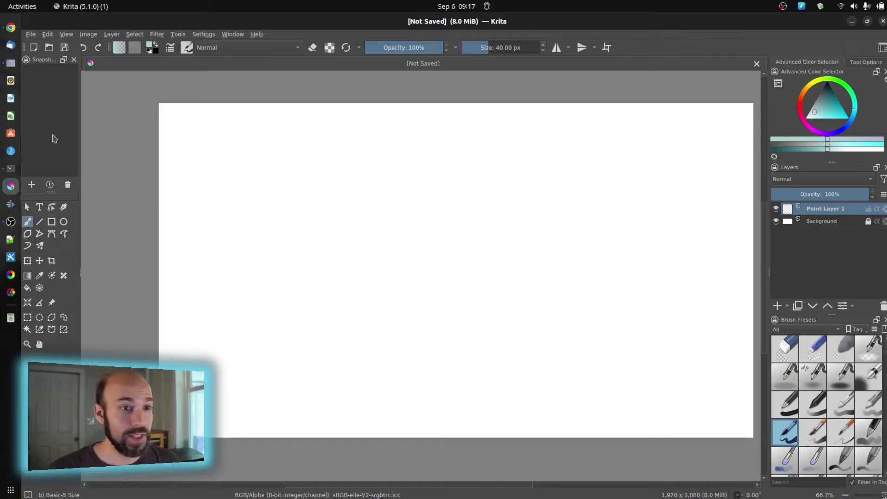
# - Apply the Default workspace, then switch to the custom Nate_PL_1 workspace
pyautogui.click(882, 48)
pyautogui.scroll(-2, 823, 114)
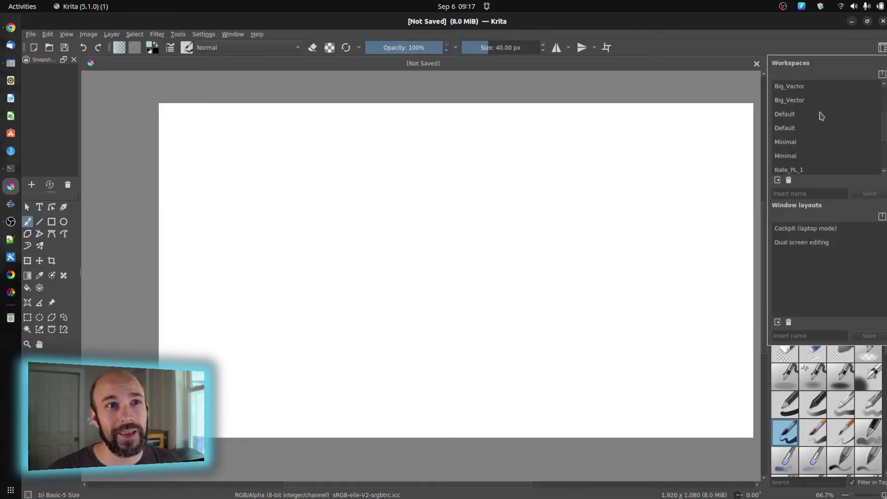
pyautogui.scroll(-3, 822, 116)
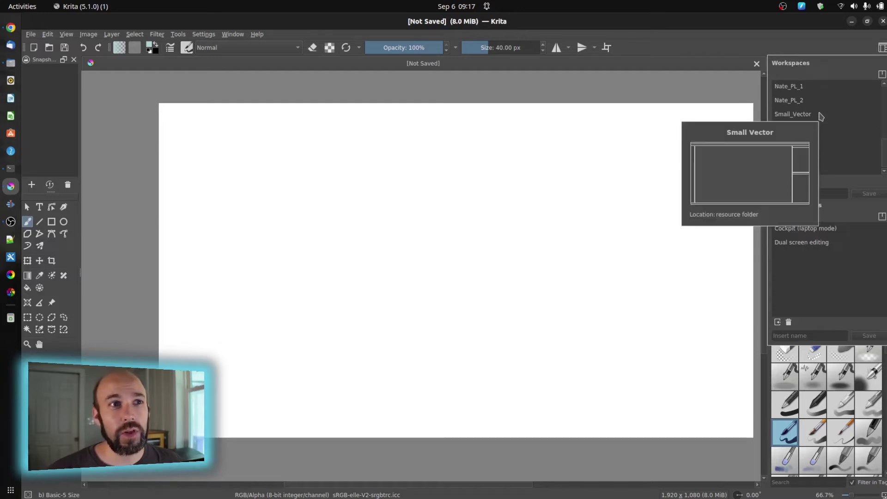
pyautogui.click(795, 93)
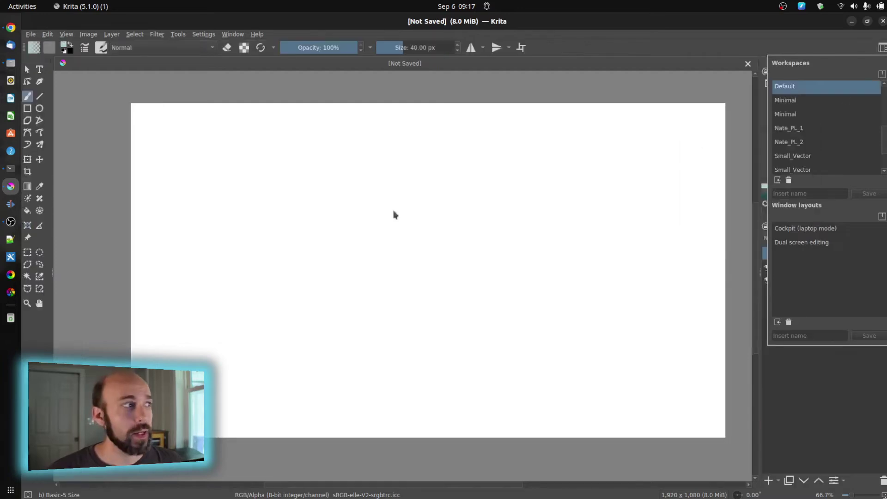
pyautogui.scroll(-3, 831, 106)
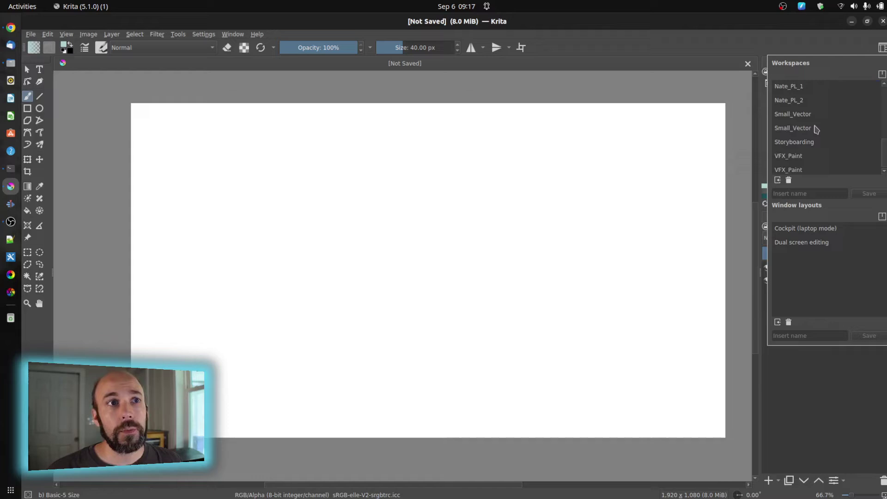
pyautogui.click(803, 88)
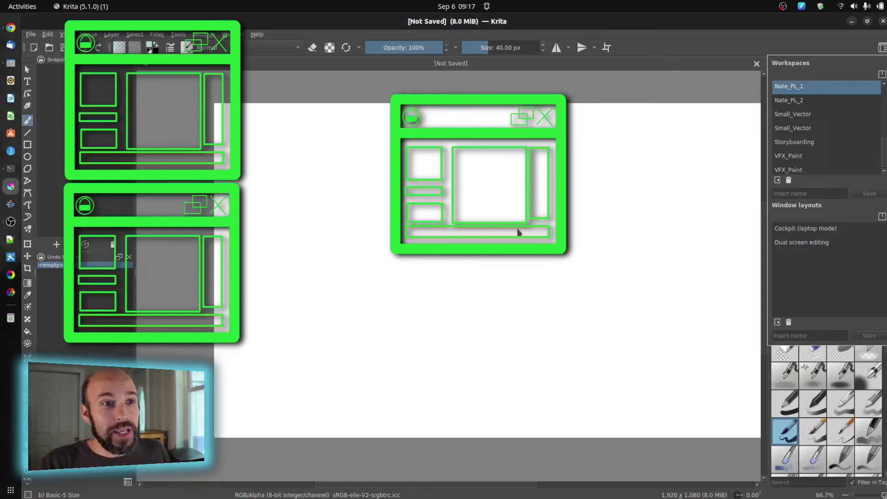
# - Dismiss the Workspaces popup, leaving the Nate_PL_1 layout applied
pyautogui.click(518, 229)
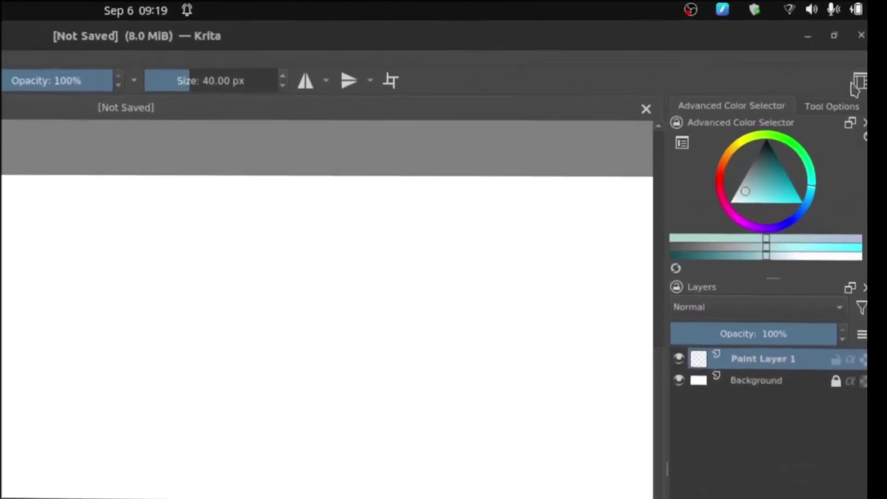
# - Overwrite Nate_PL_1 with the current layout and delete the Nate_PL_2 workspace
pyautogui.click(856, 87)
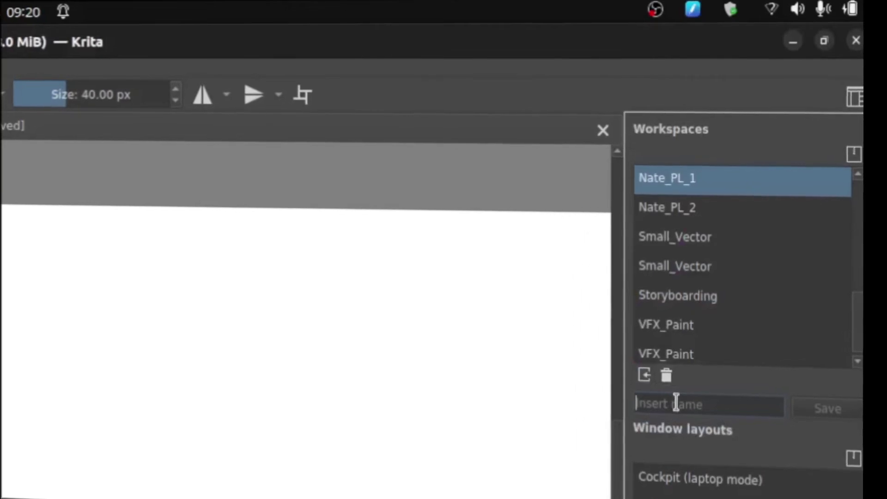
pyautogui.write('Nate')
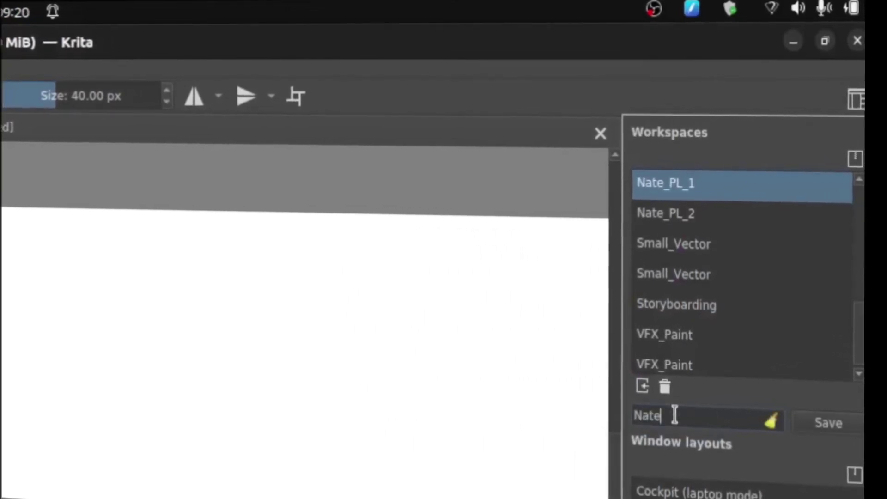
pyautogui.write('_PL_1')
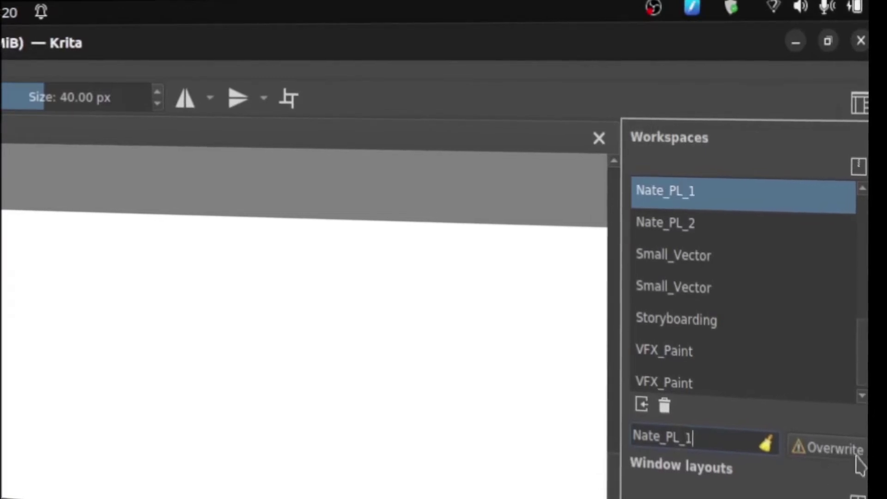
pyautogui.click(850, 464)
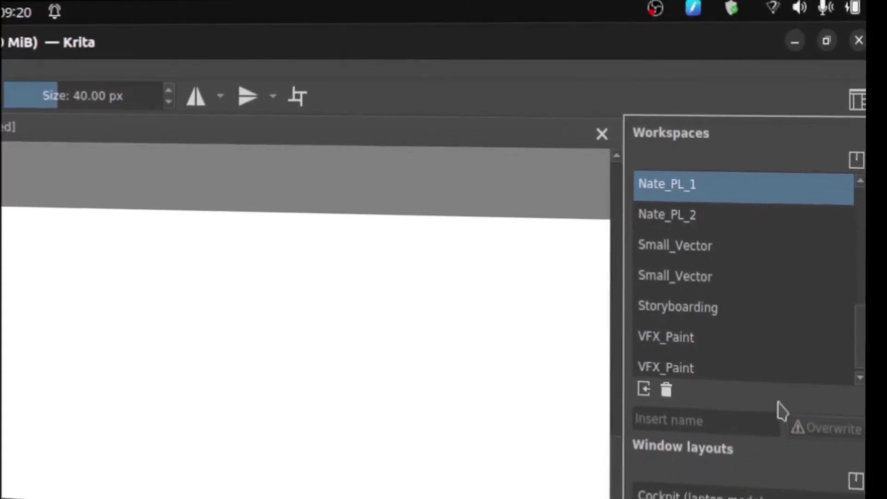
pyautogui.click(670, 213)
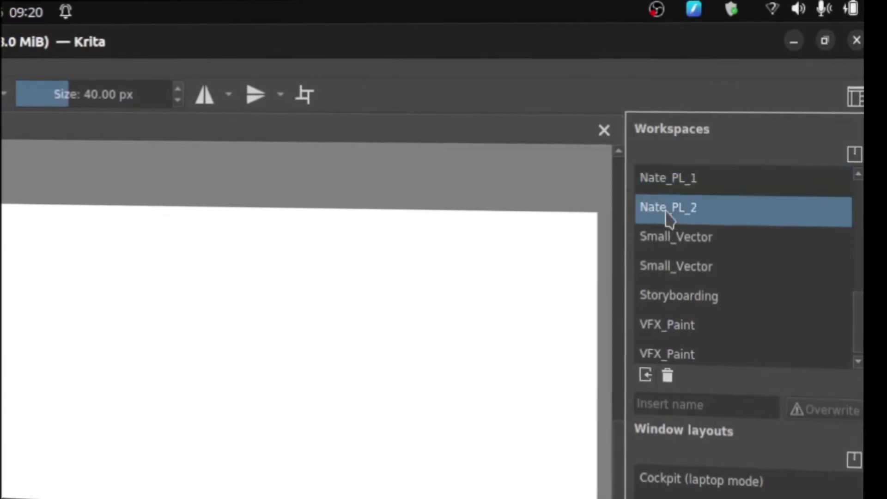
pyautogui.click(668, 369)
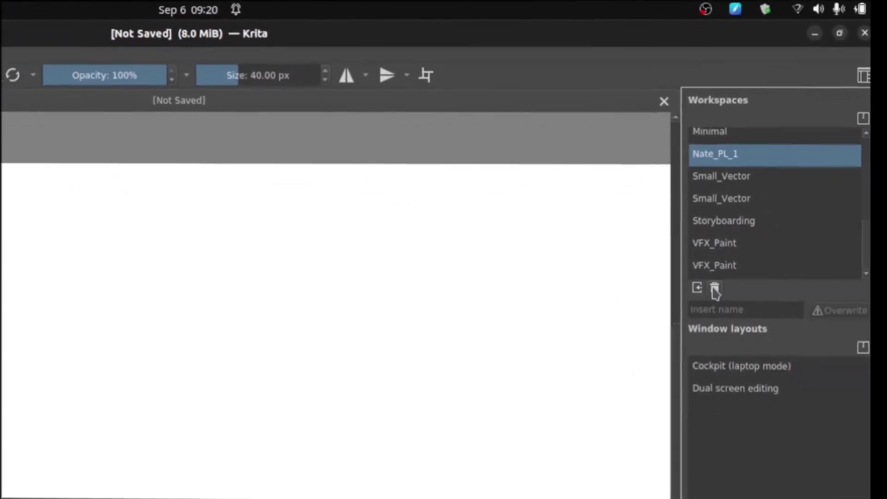